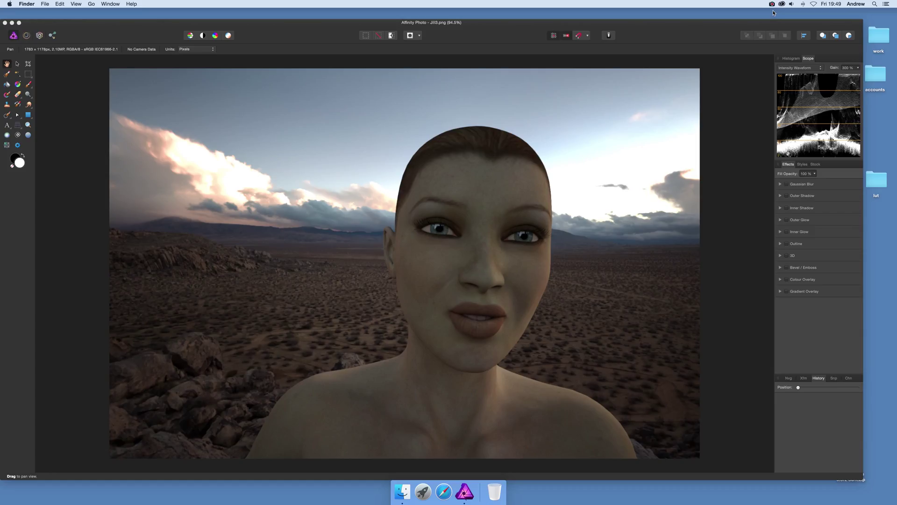
# Step: Open the FFT Denoise filter from Filters > Noise on the desert portrait
pyautogui.click(441, 27)
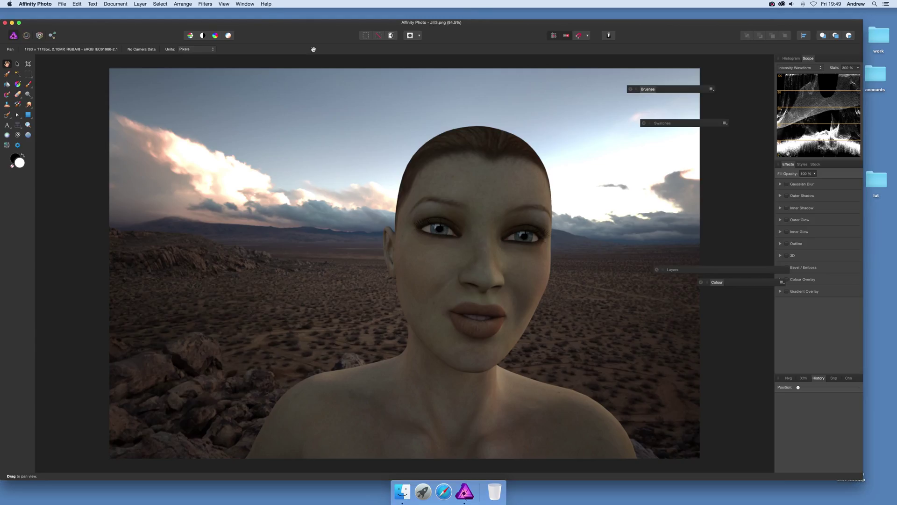
pyautogui.click(205, 4)
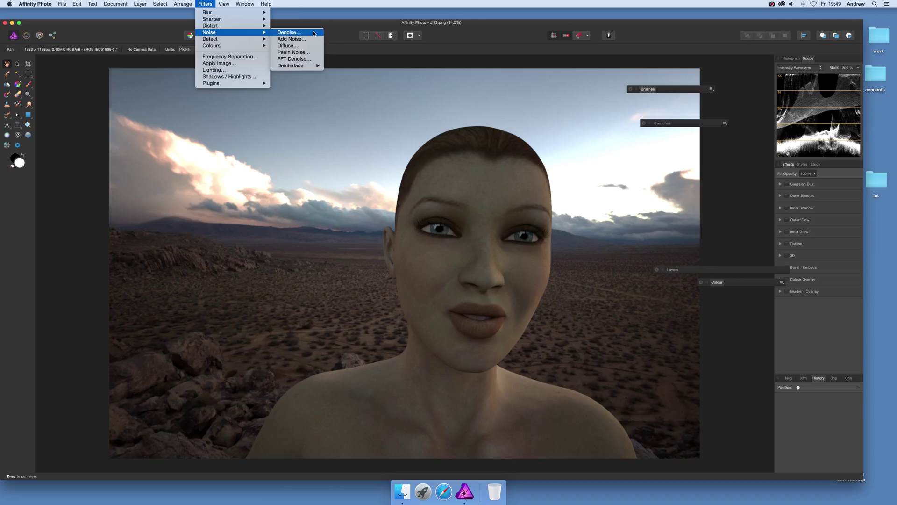
pyautogui.moveTo(211, 33)
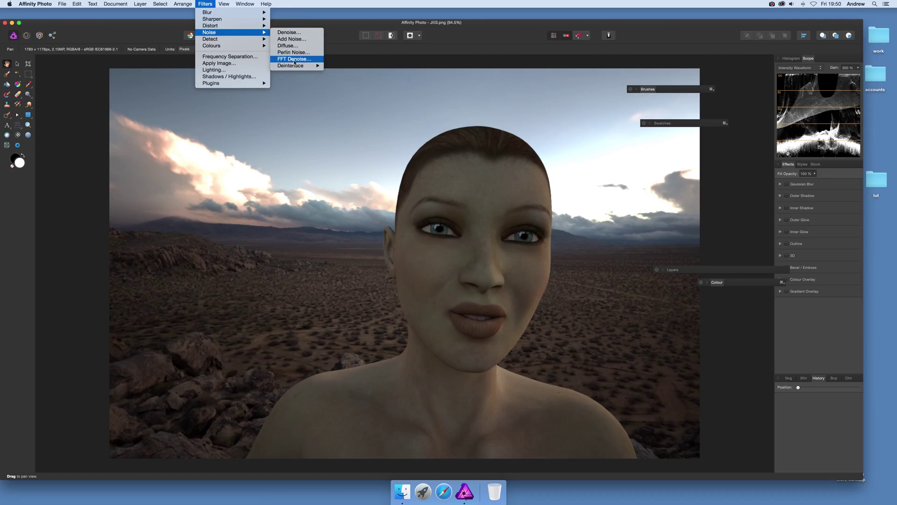
pyautogui.click(294, 59)
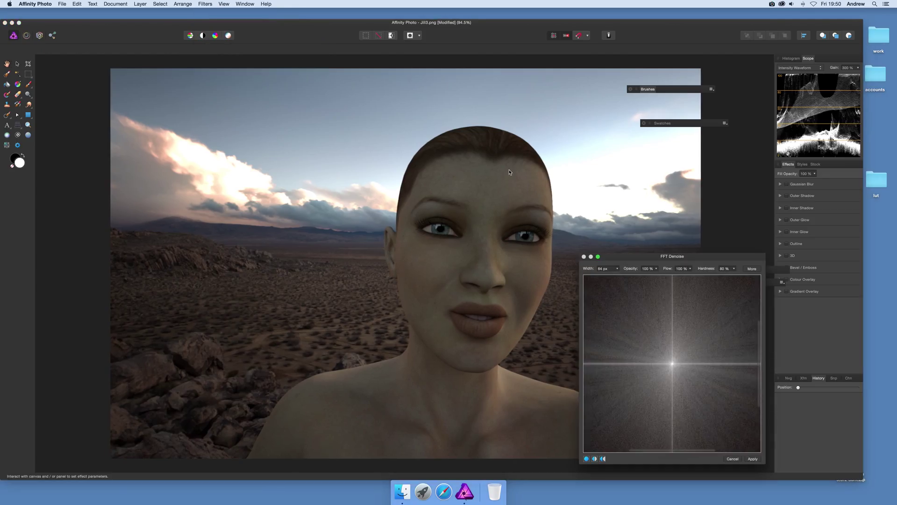
# Step: Move the FFT Denoise dialog off the face and paint a thick ring around the spectrum centre
pyautogui.moveTo(658, 251); pyautogui.dragTo(255, 172)
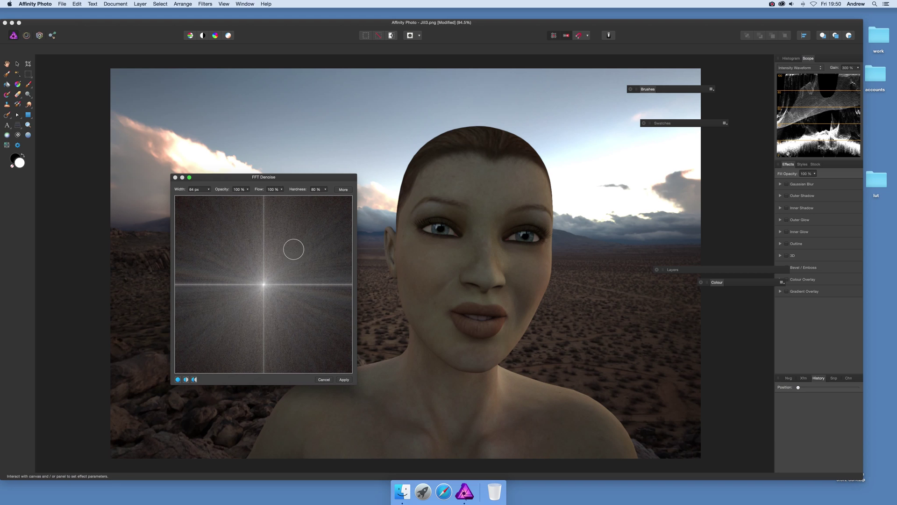
pyautogui.moveTo(301, 246)
pyautogui.mouseDown()
pyautogui.moveTo(222, 272)
pyautogui.moveTo(229, 308)
pyautogui.mouseUp()
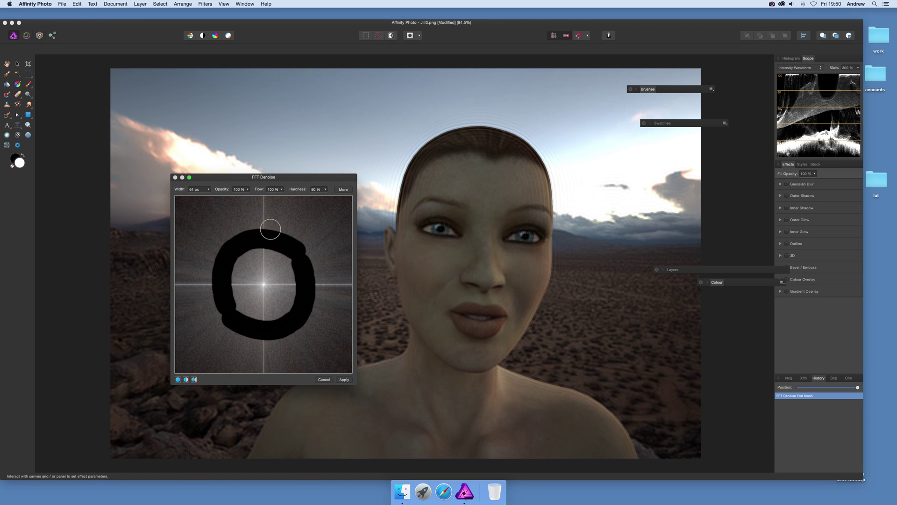
# Step: Undo the ring stroke and reduce the brush width to 26 px
pyautogui.press('super+z')
pyautogui.click(210, 190)
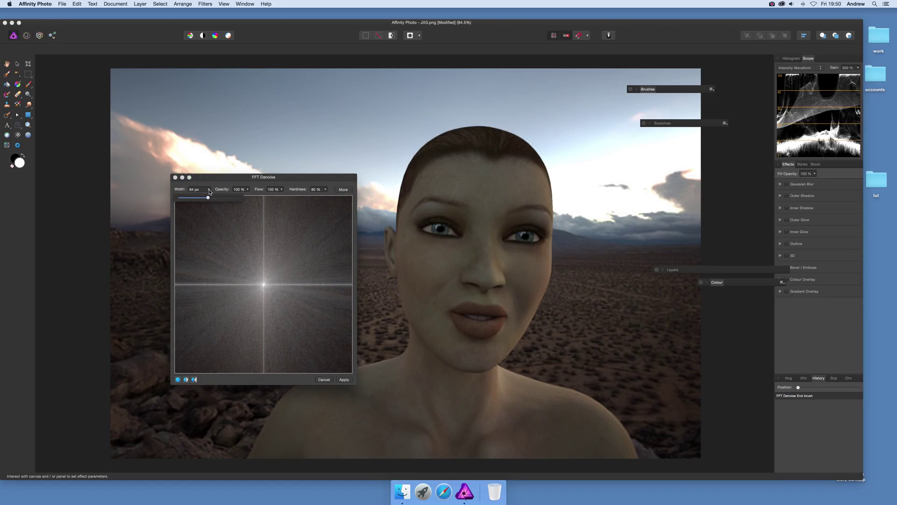
pyautogui.moveTo(208, 199); pyautogui.dragTo(193, 199)
pyautogui.click(208, 184)
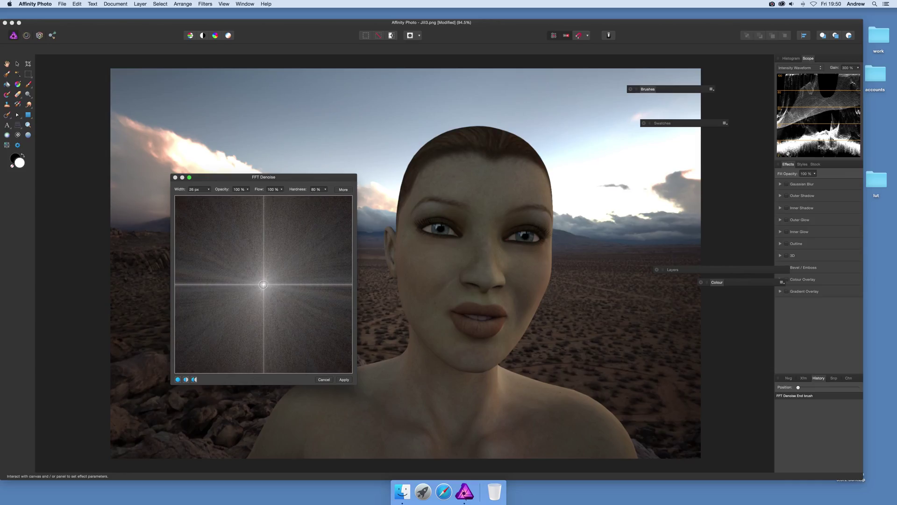
# Step: Paint several wavy diagonal strokes across the spectrum, shifting the dialog further up-left
pyautogui.moveTo(263, 284); pyautogui.dragTo(219, 220)
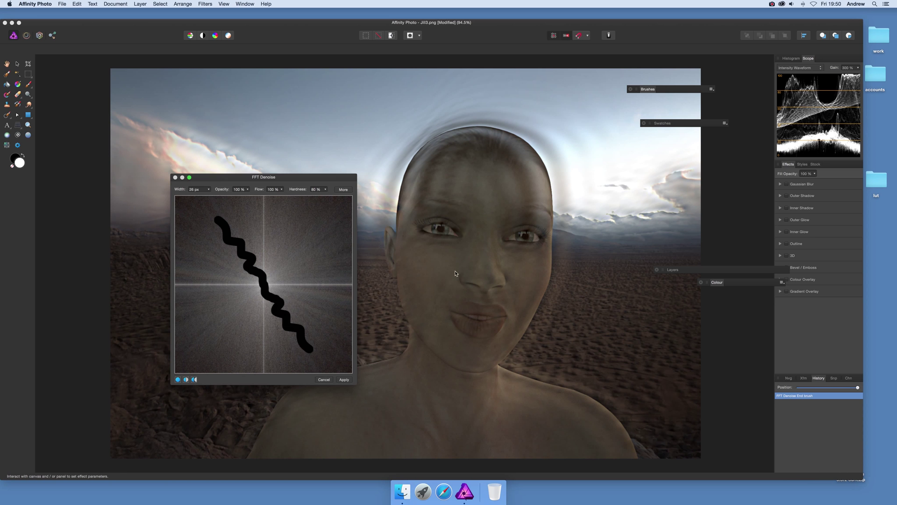
pyautogui.moveTo(265, 178); pyautogui.dragTo(233, 150)
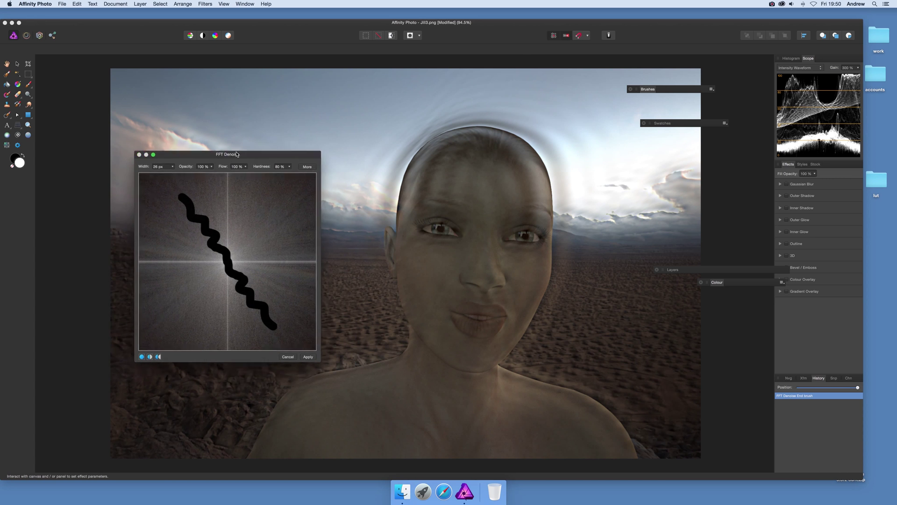
pyautogui.click(183, 233)
pyautogui.moveTo(183, 237); pyautogui.dragTo(240, 319)
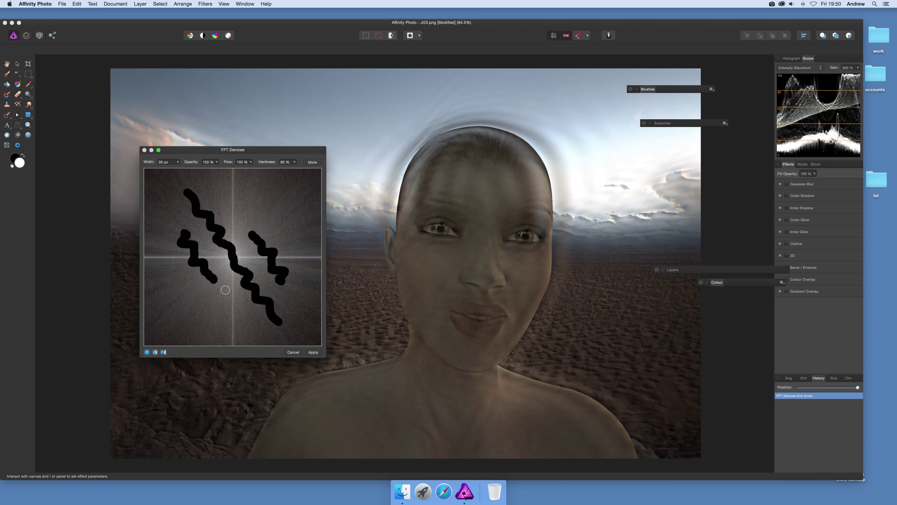
pyautogui.moveTo(172, 264); pyautogui.dragTo(198, 312)
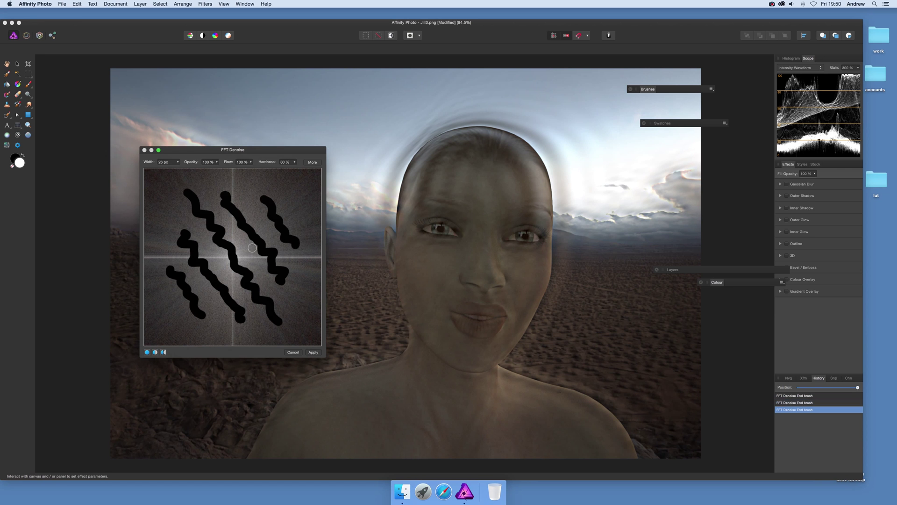
# Step: In Brush settings, lower the brush size and set random horizontal scatter under Dynamics
pyautogui.click(312, 163)
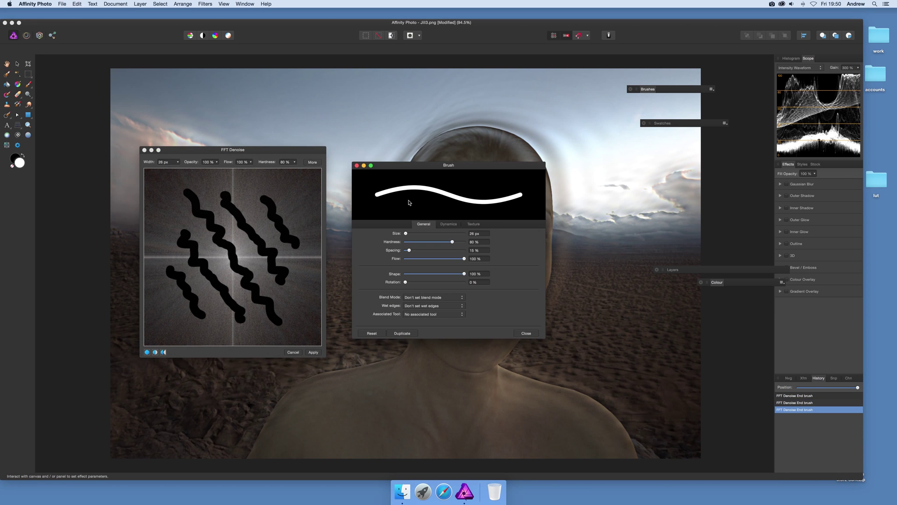
pyautogui.moveTo(405, 233); pyautogui.dragTo(406, 234)
pyautogui.click(449, 224)
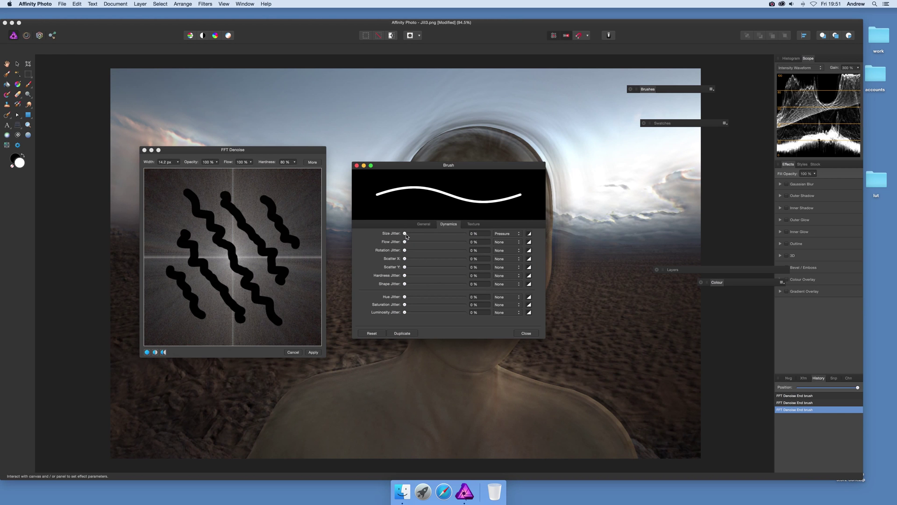
pyautogui.moveTo(405, 259)
pyautogui.mouseDown()
pyautogui.moveTo(442, 268)
pyautogui.moveTo(399, 267)
pyautogui.moveTo(404, 259)
pyautogui.mouseUp()
pyautogui.click(527, 334)
# Step: Paint a scattered stroke over the spectrum and lower brush opacity to 84%
pyautogui.moveTo(247, 188); pyautogui.dragTo(171, 224)
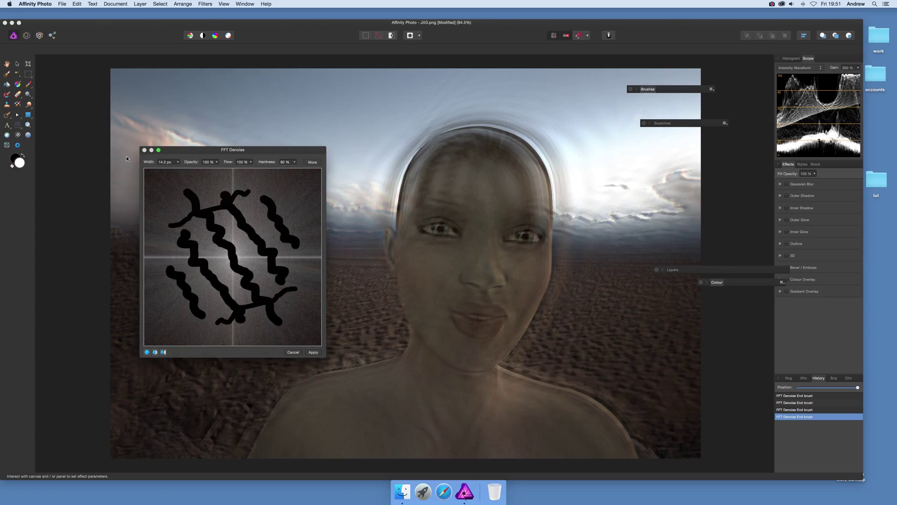
pyautogui.click(217, 162)
pyautogui.moveTo(215, 172); pyautogui.dragTo(195, 171)
pyautogui.click(292, 207)
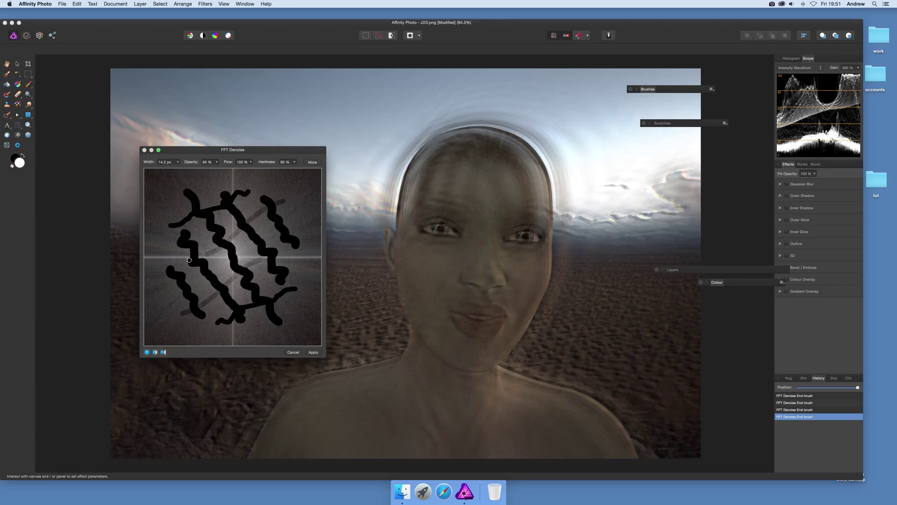
# Step: Paint four faint grey diagonal strokes across the FFT spectrum
pyautogui.moveTo(211, 298); pyautogui.dragTo(186, 266)
pyautogui.moveTo(311, 214); pyautogui.dragTo(189, 283)
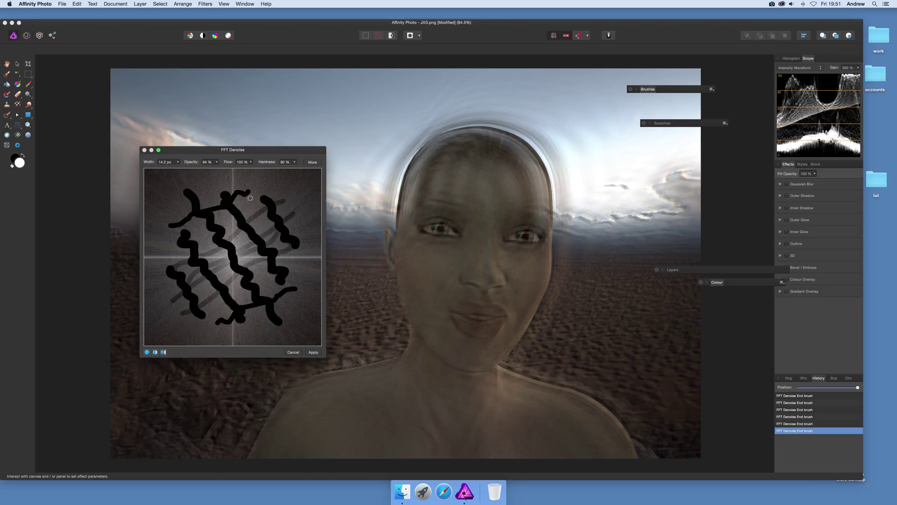
pyautogui.moveTo(250, 199)
pyautogui.mouseDown()
pyautogui.moveTo(175, 253)
pyautogui.moveTo(160, 239)
pyautogui.mouseUp()
pyautogui.moveTo(306, 276); pyautogui.dragTo(280, 301)
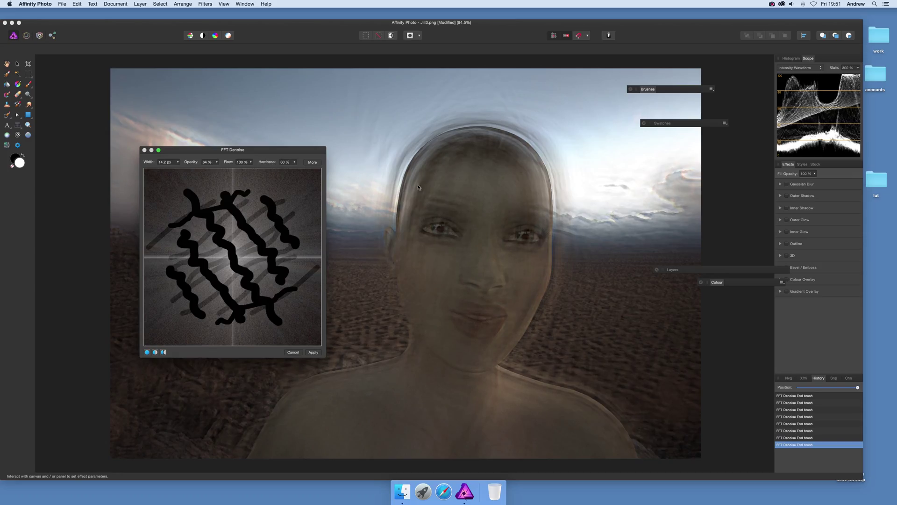
pyautogui.click(314, 353)
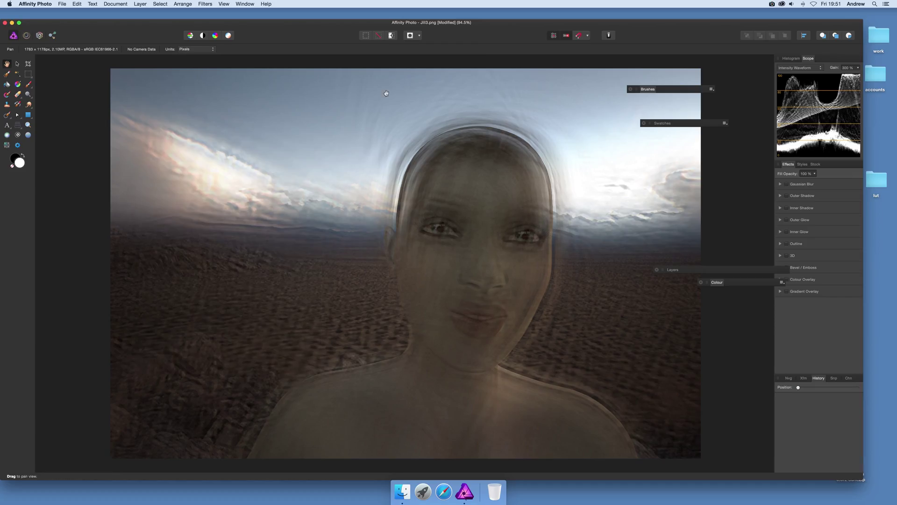